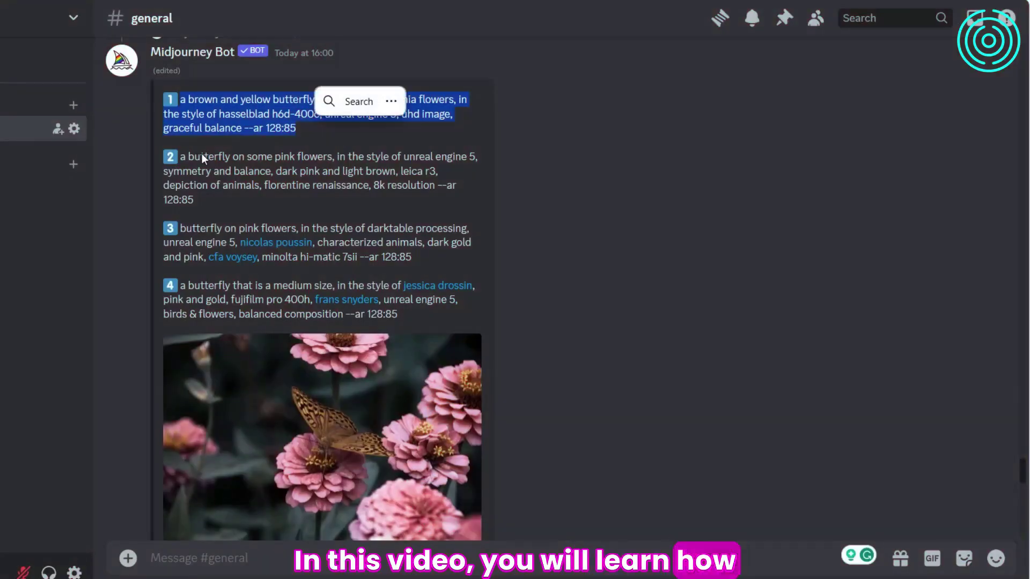
pyautogui.moveTo(164, 156); pyautogui.dragTo(416, 256)
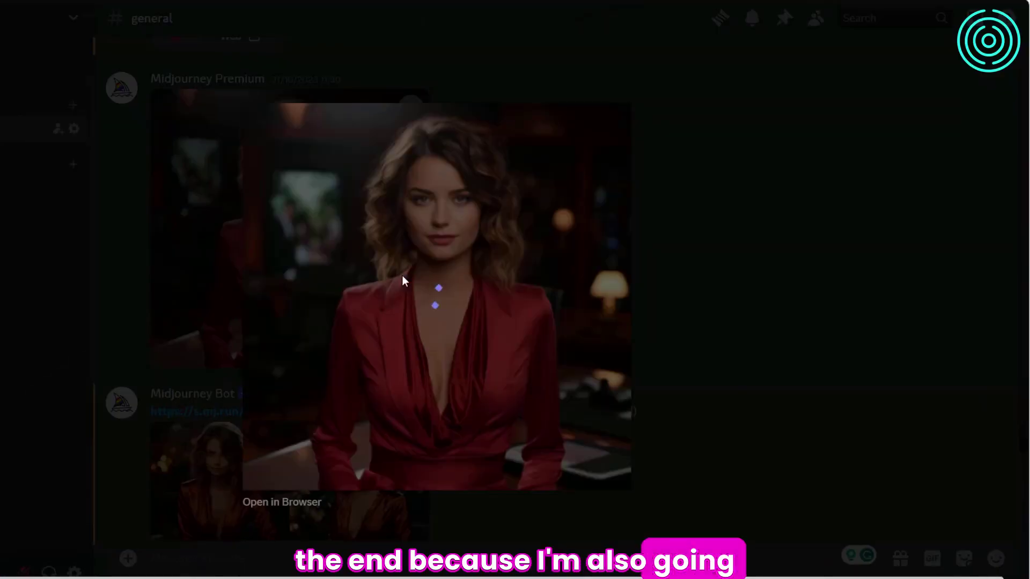
pyautogui.click(810, 315)
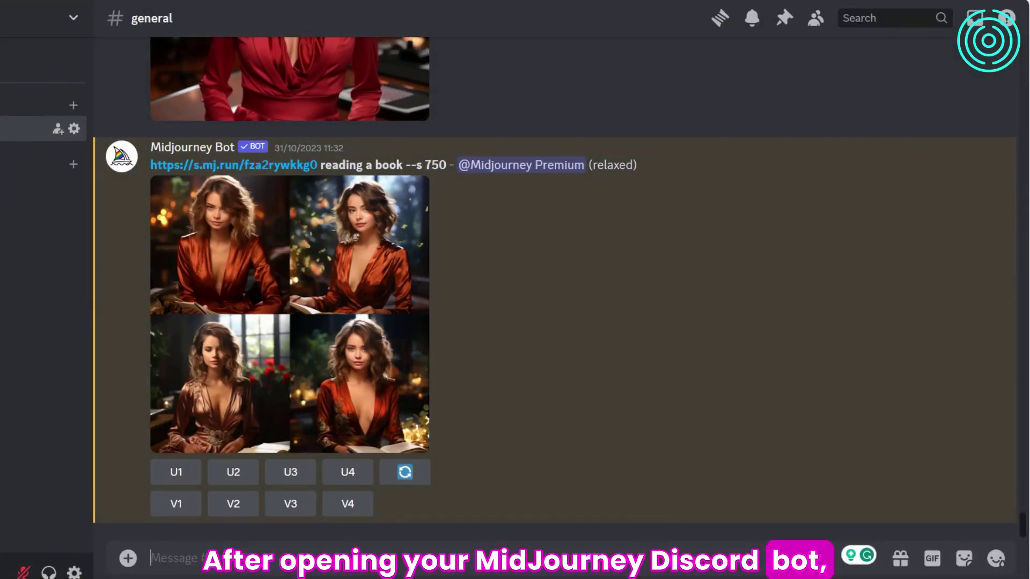
# Run the /describe command on the image file flowers-3975556_1280.jpg.
pyautogui.write('/de')
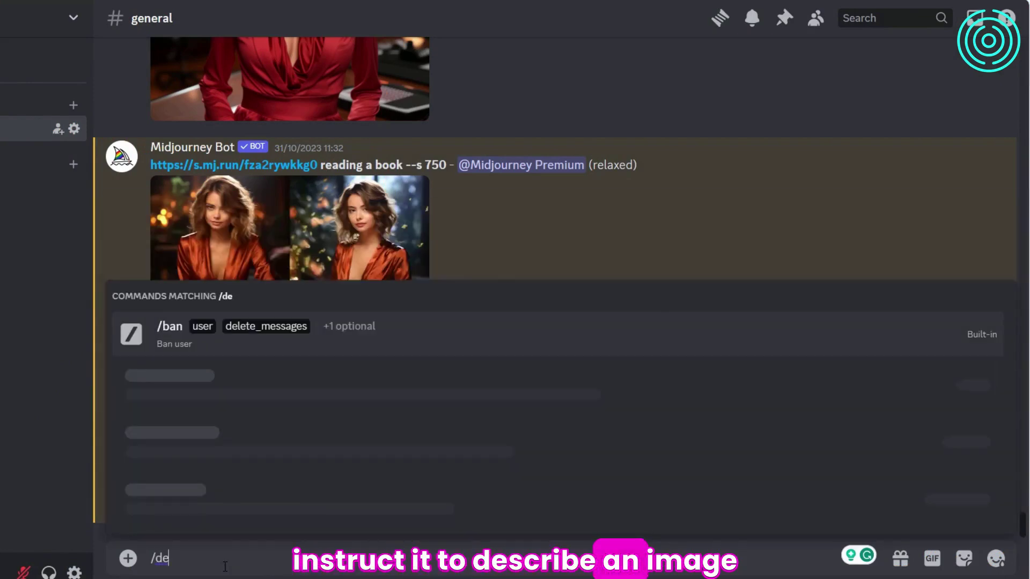
pyautogui.write('sc')
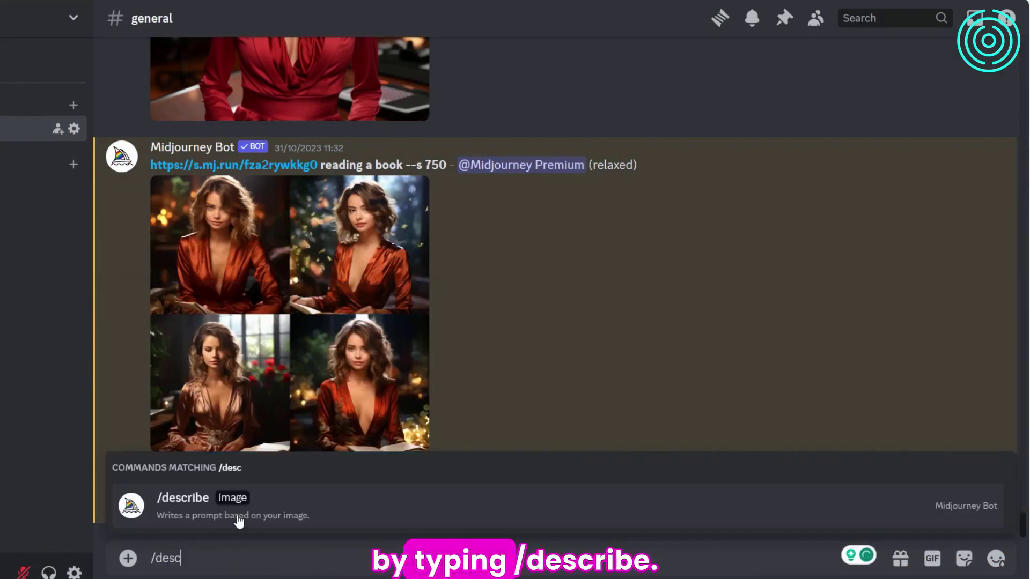
pyautogui.click(239, 521)
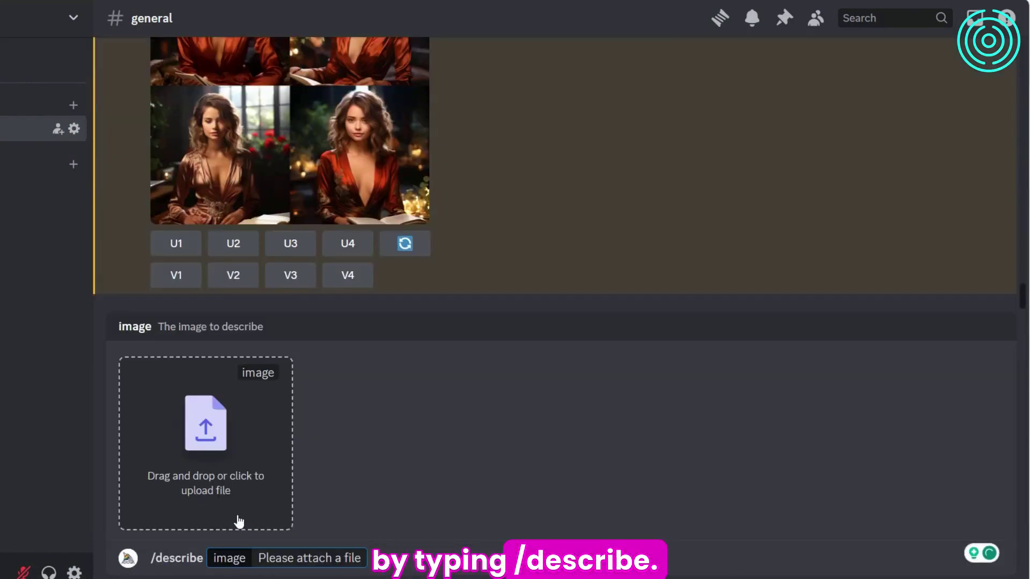
pyautogui.click(226, 483)
pyautogui.doubleClick(76, 143)
pyautogui.click(78, 103)
pyautogui.doubleClick(79, 104)
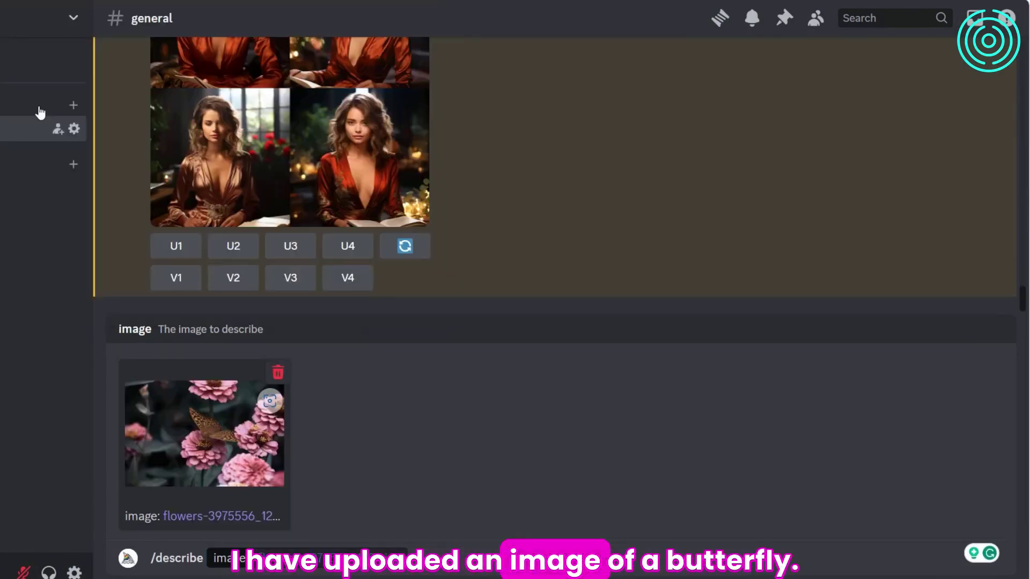
pyautogui.press('Return')
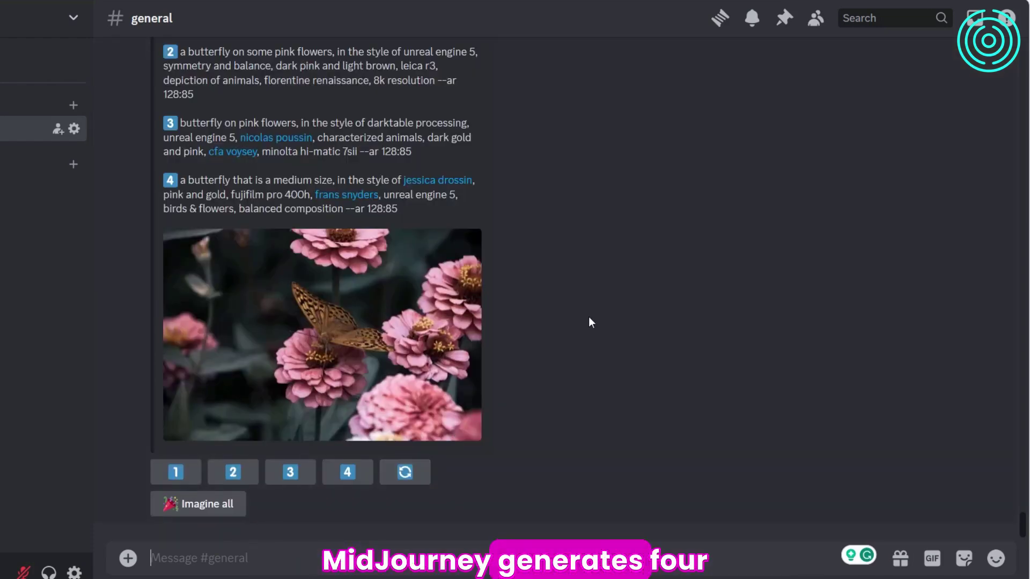
# Review the four prompts that the Midjourney Bot wrote for the butterfly image.
pyautogui.scroll(5, 1023, 526)
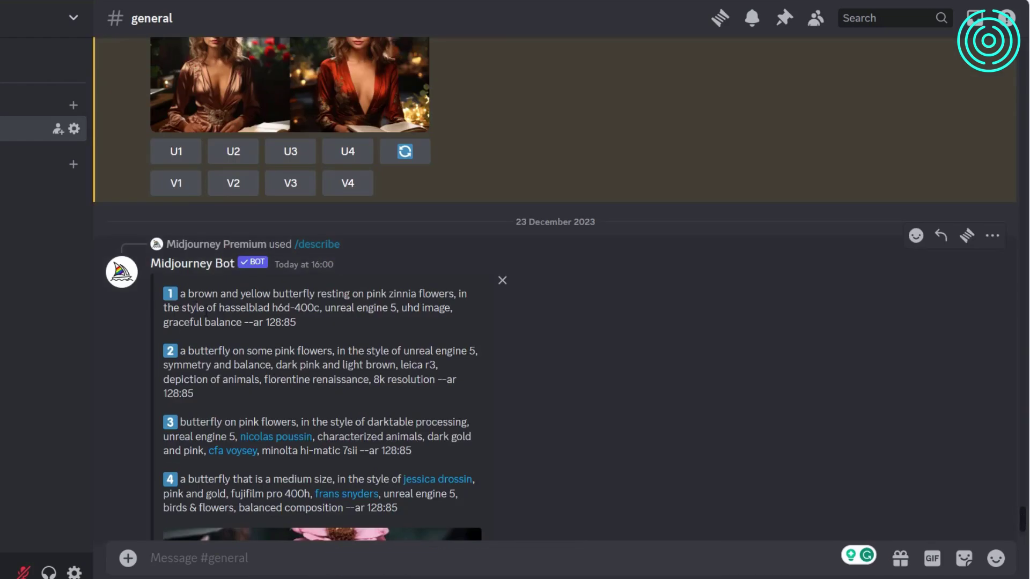
pyautogui.moveTo(182, 293); pyautogui.dragTo(335, 320)
pyautogui.moveTo(180, 352); pyautogui.dragTo(223, 395)
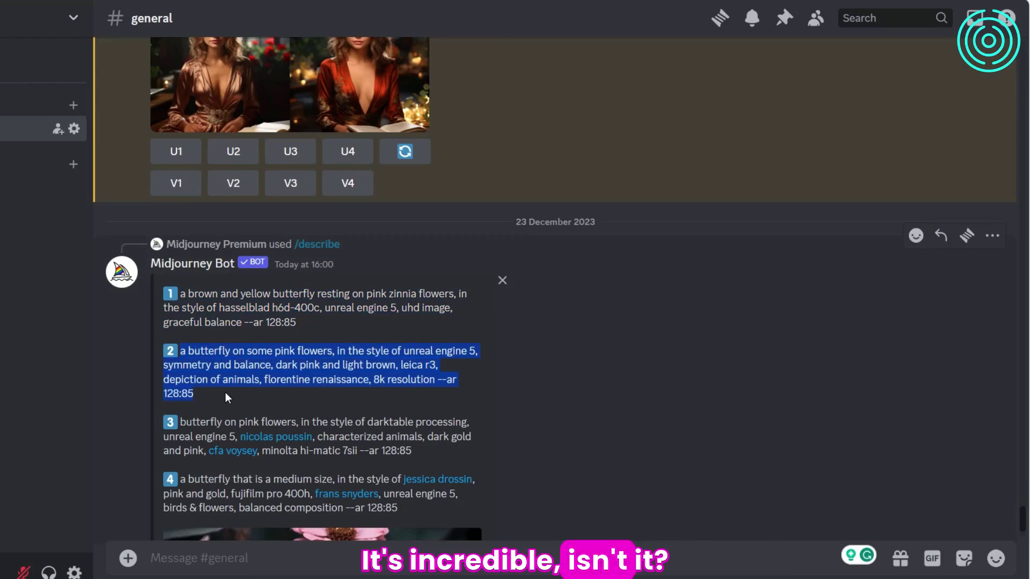
pyautogui.moveTo(180, 422); pyautogui.dragTo(412, 450)
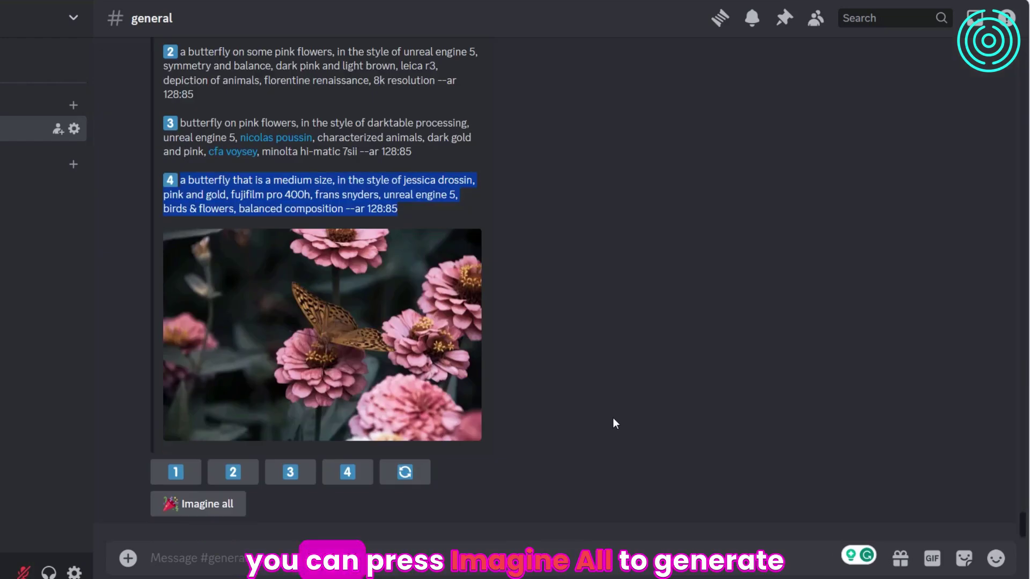
pyautogui.click(612, 417)
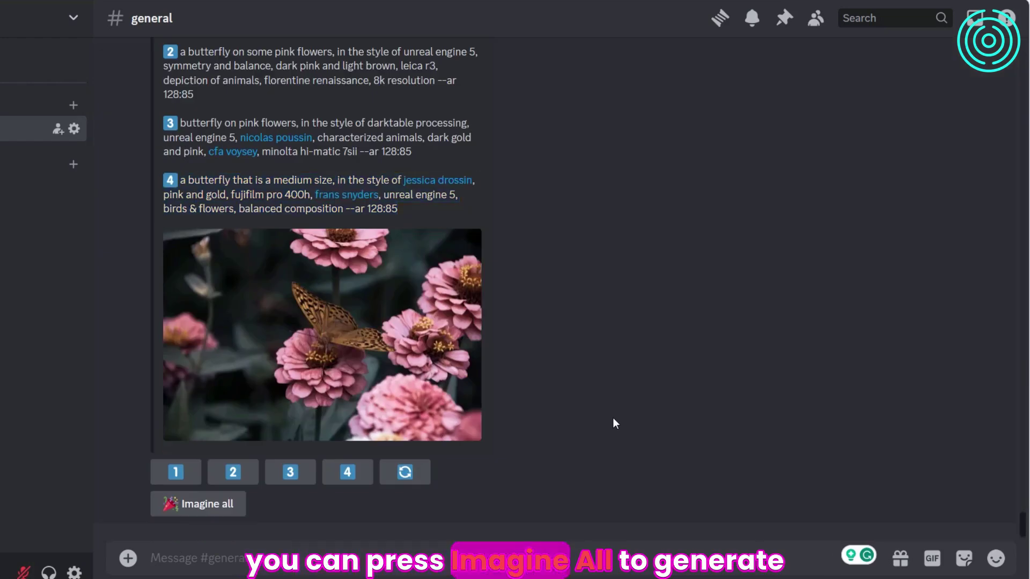
# Try to generate images for all four described prompts at once, and submit prompts 1 and 2 individually.
pyautogui.click(174, 503)
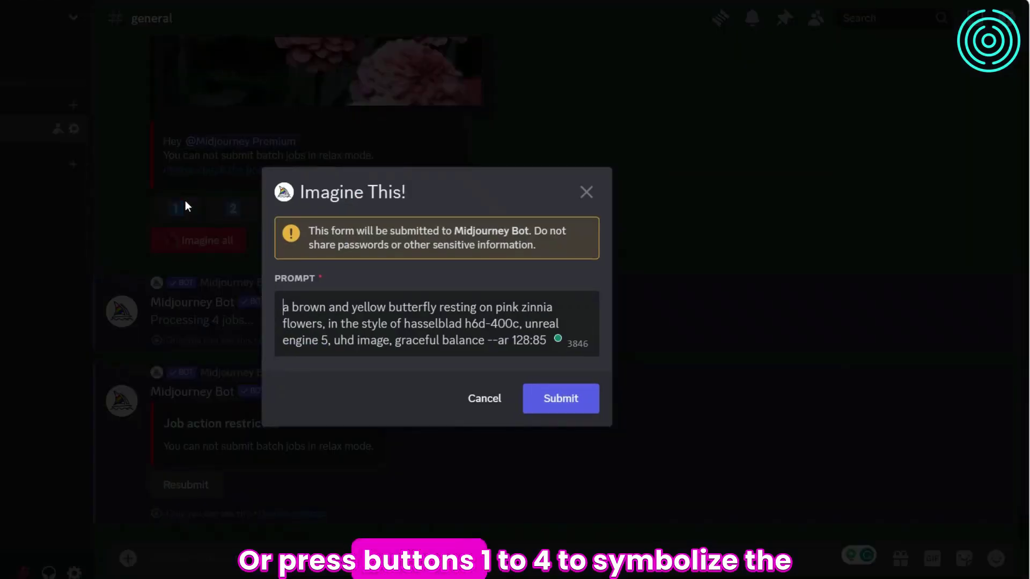
pyautogui.click(584, 405)
pyautogui.click(239, 120)
pyautogui.click(579, 400)
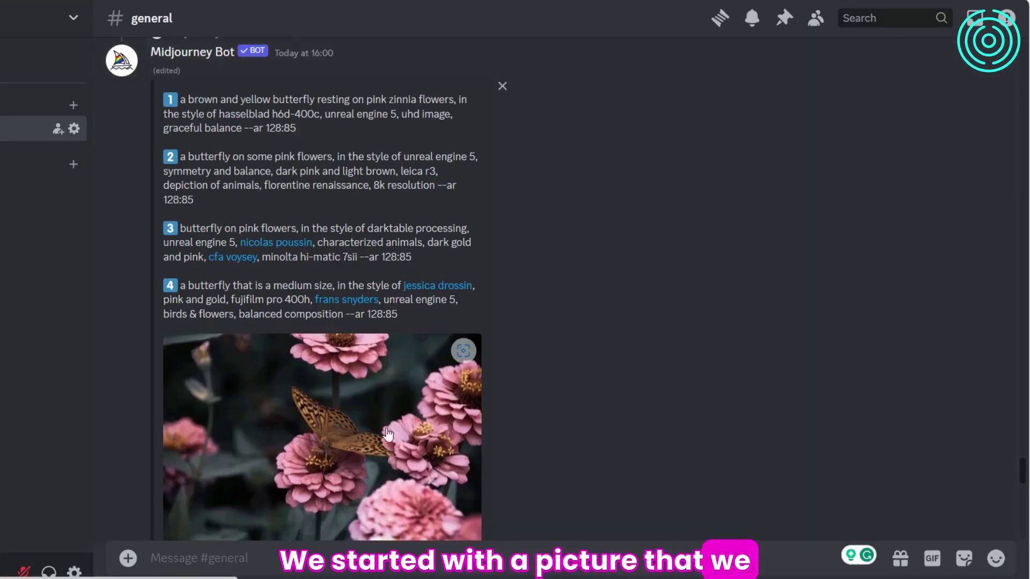
# View the source butterfly picture enlarged and compare it with its four written descriptions.
pyautogui.click(373, 420)
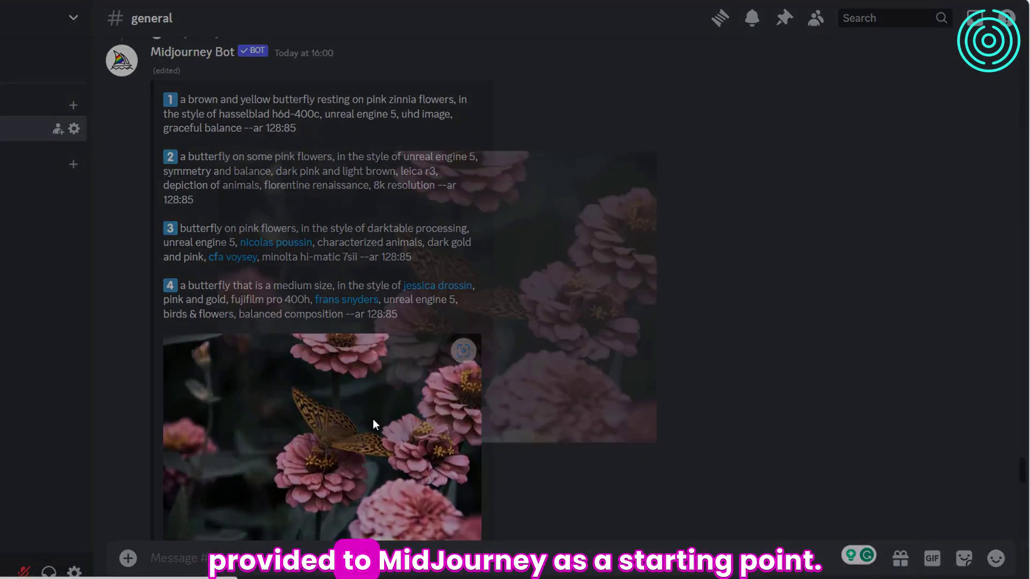
pyautogui.click(887, 295)
pyautogui.moveTo(162, 100); pyautogui.dragTo(304, 128)
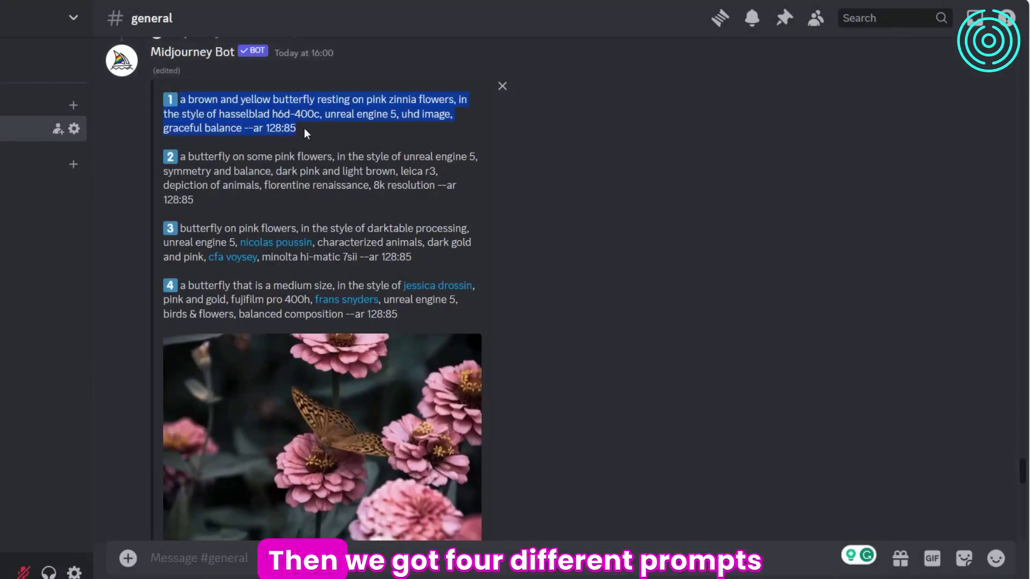
pyautogui.moveTo(162, 156); pyautogui.dragTo(207, 200)
pyautogui.moveTo(162, 228); pyautogui.dragTo(417, 259)
pyautogui.moveTo(162, 285); pyautogui.dragTo(381, 285)
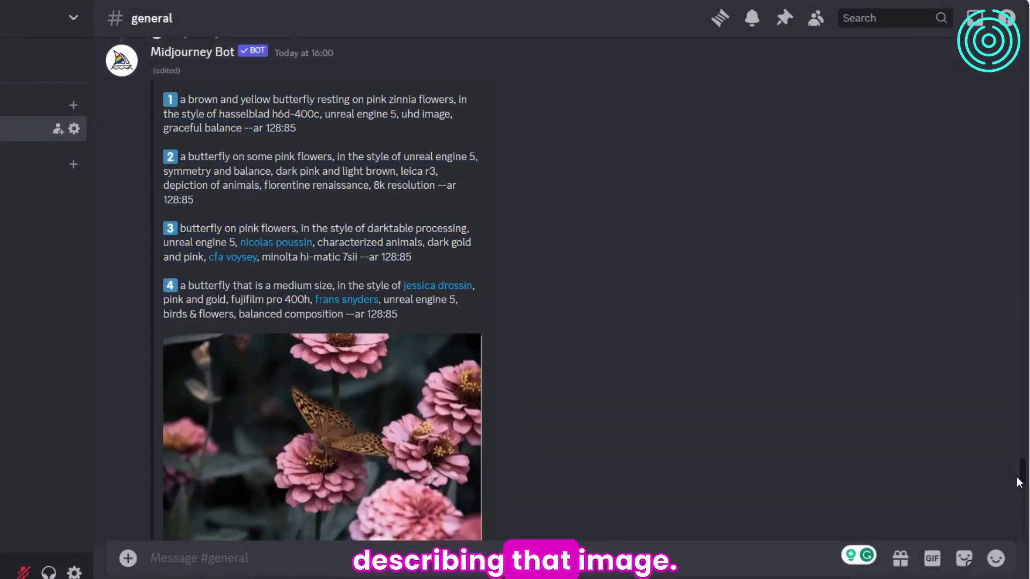
# Browse the butterfly images generated from the prompts and view the upscaled butterfly on pink flowers enlarged.
pyautogui.moveTo(1021, 478); pyautogui.dragTo(1024, 526)
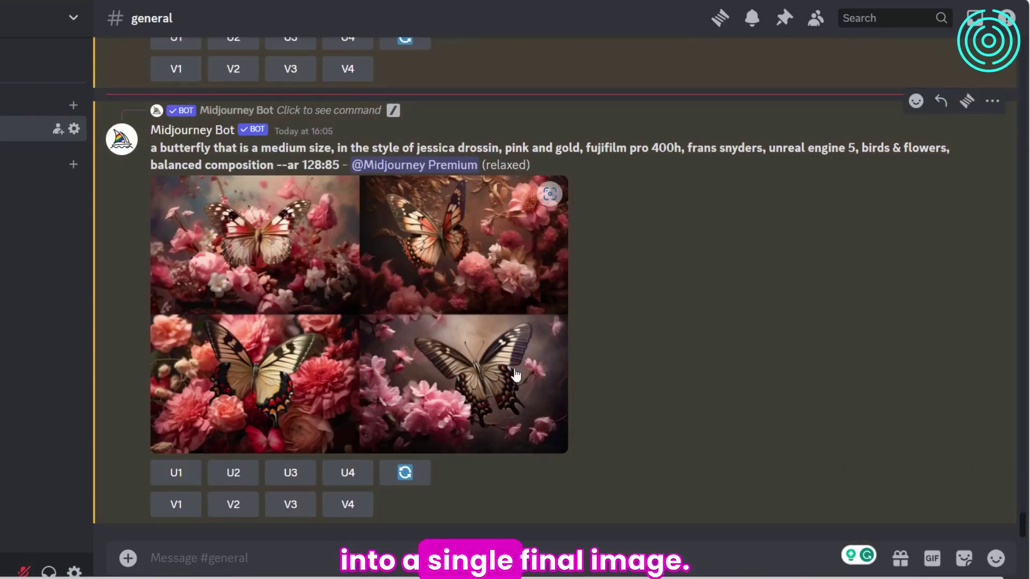
pyautogui.scroll(-15, 1016, 512)
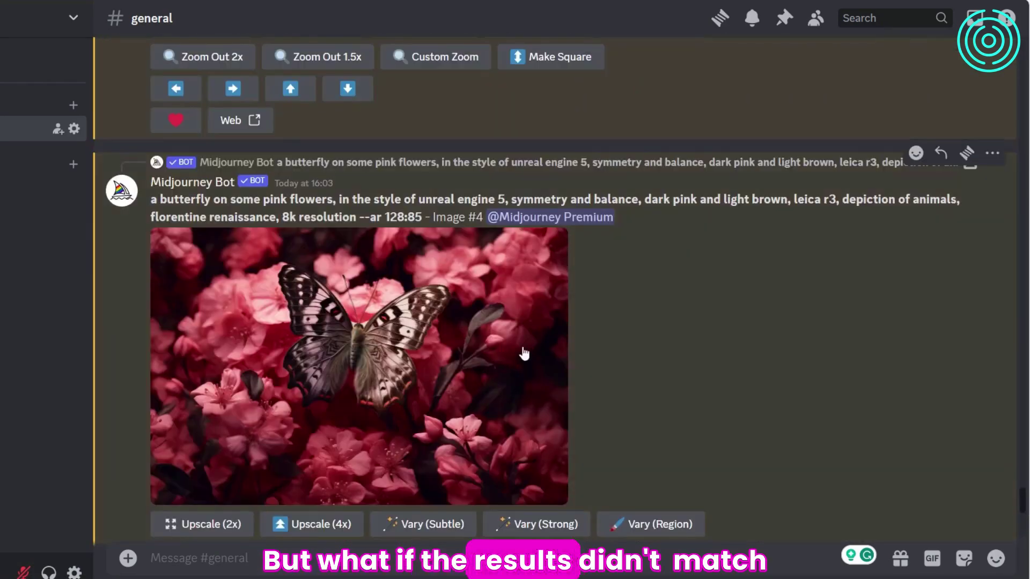
pyautogui.click(354, 338)
pyautogui.click(836, 361)
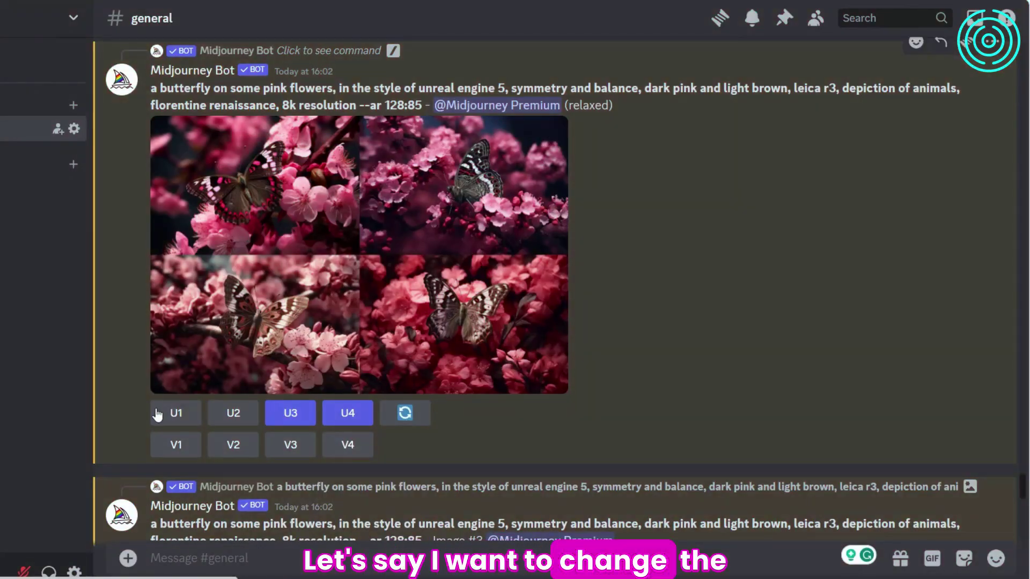
# View the grid for the "butterfly on some pink flowers" prompt enlarged and upscale its first image.
pyautogui.click(227, 196)
pyautogui.click(815, 356)
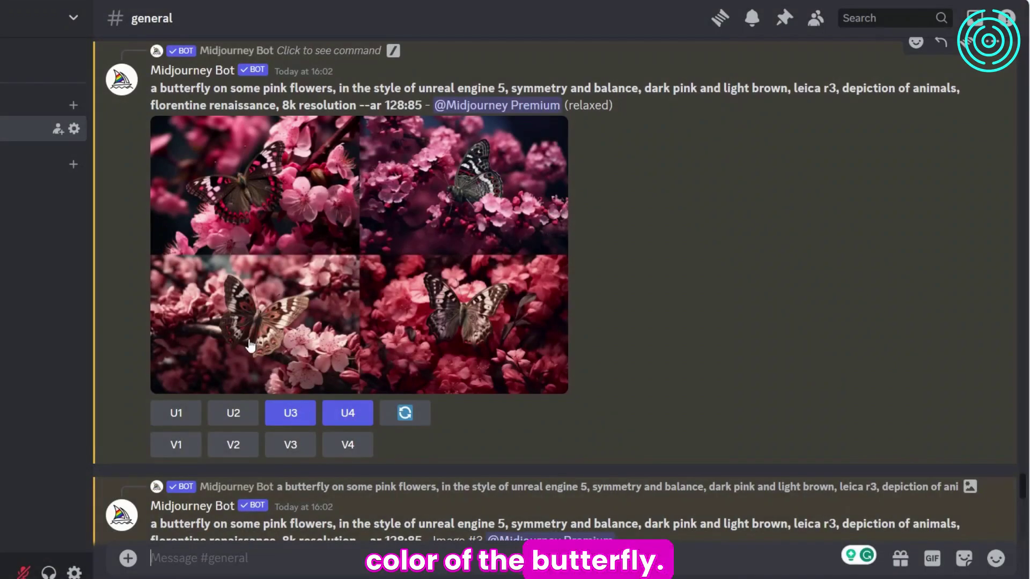
pyautogui.click(177, 414)
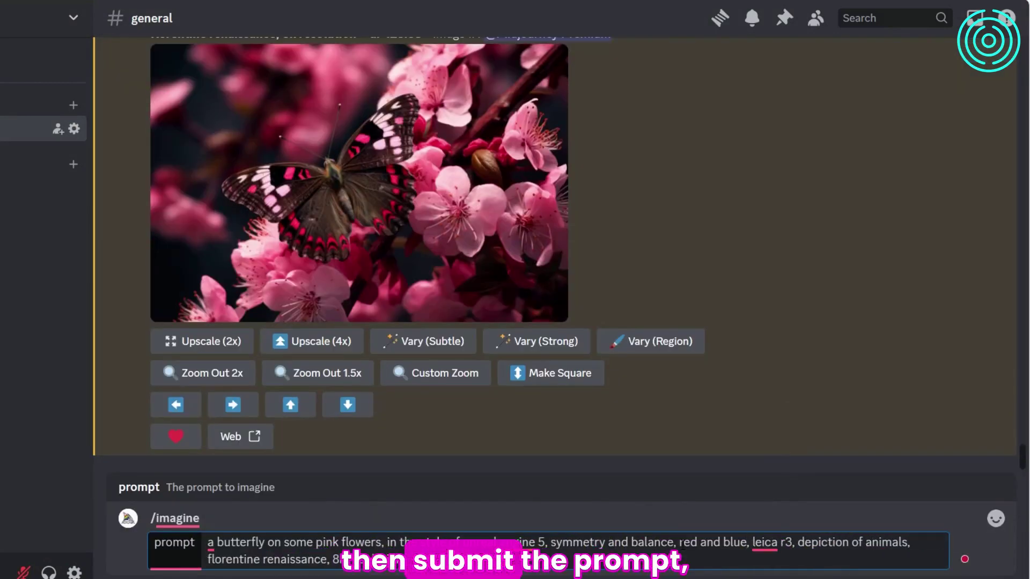
# Submit the pink flowers prompt with its colours changed to "red and blue" and upscale the second image of the new grid.
pyautogui.press('Return')
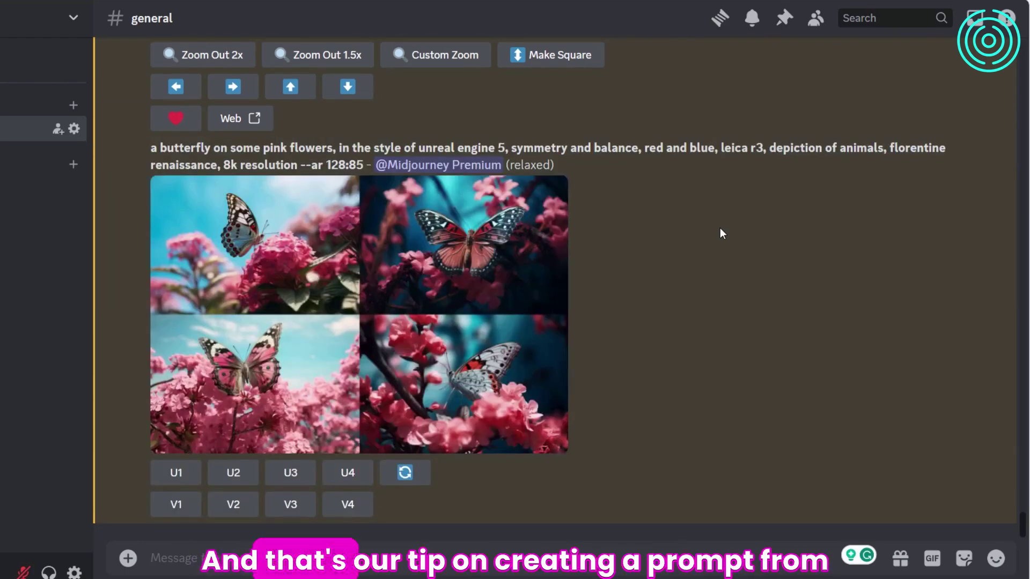
pyautogui.click(336, 302)
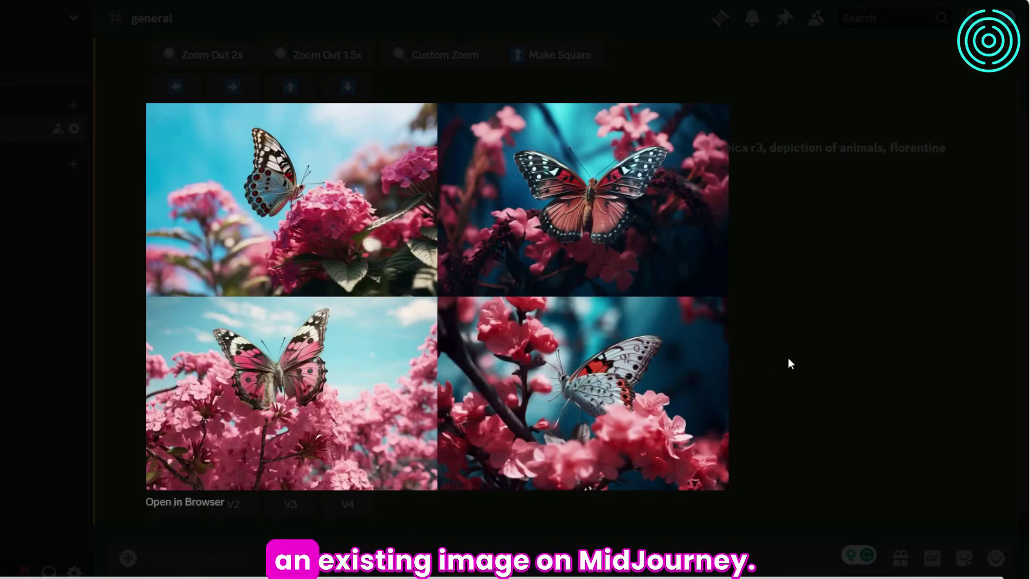
pyautogui.click(787, 358)
pyautogui.click(236, 472)
# Examine the portrait of the woman in red, the prompt combining its link with "reading a book --s 750", and the resulting grid.
pyautogui.click(438, 262)
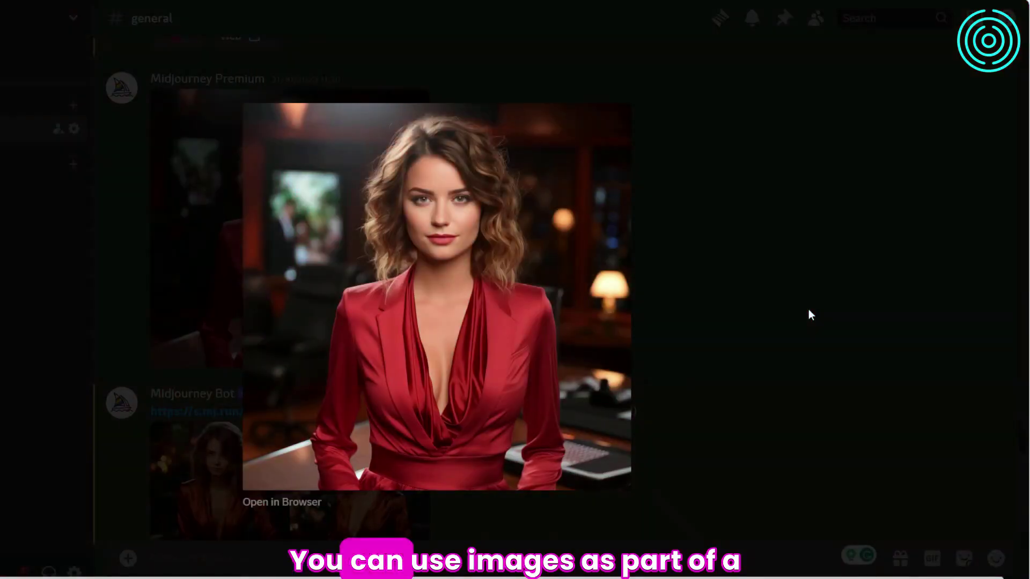
pyautogui.click(809, 309)
pyautogui.moveTo(148, 410); pyautogui.dragTo(289, 411)
pyautogui.moveTo(369, 410); pyautogui.dragTo(400, 412)
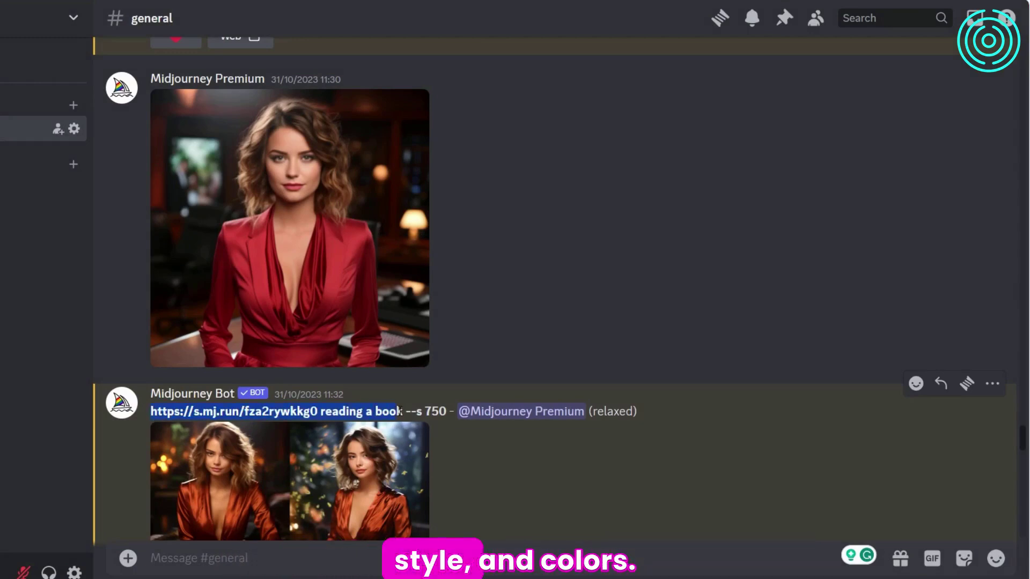
pyautogui.click(815, 471)
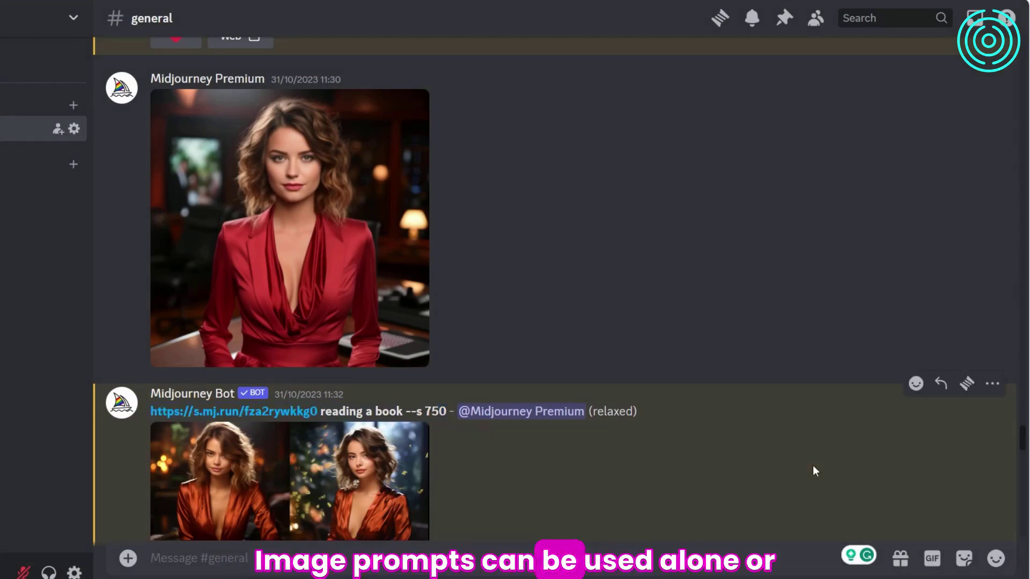
pyautogui.scroll(-4, 1019, 442)
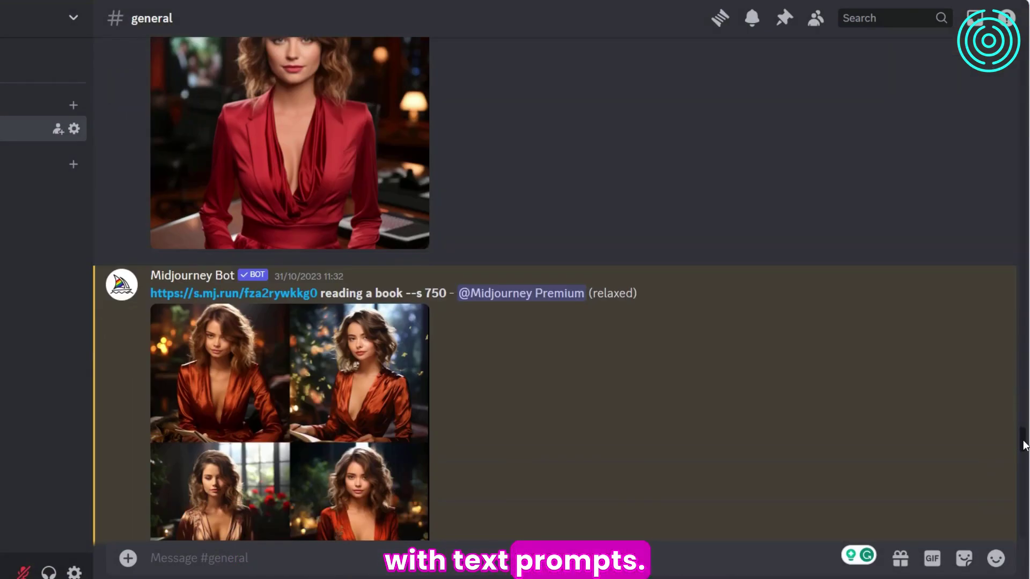
pyautogui.click(313, 374)
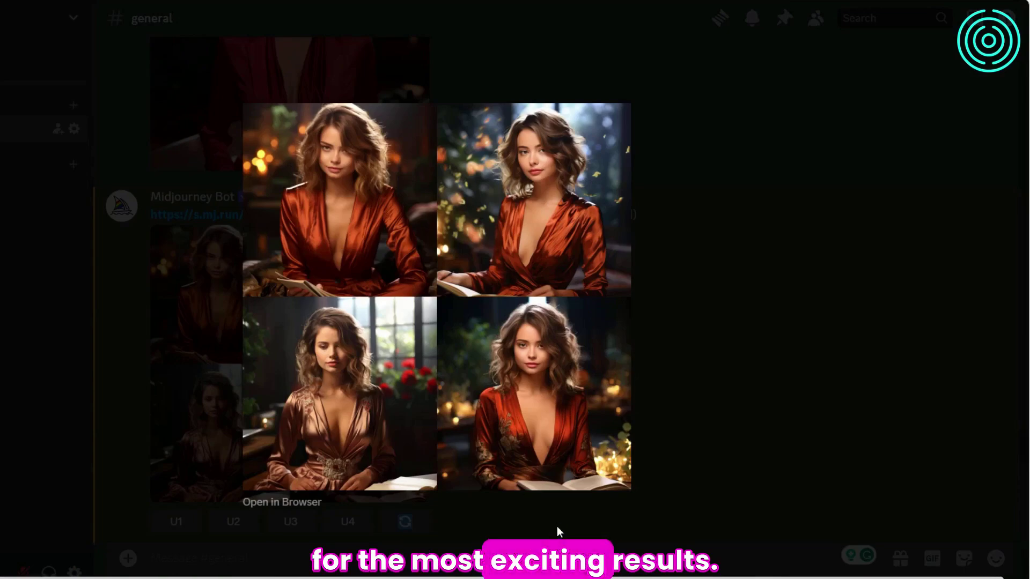
pyautogui.click(707, 372)
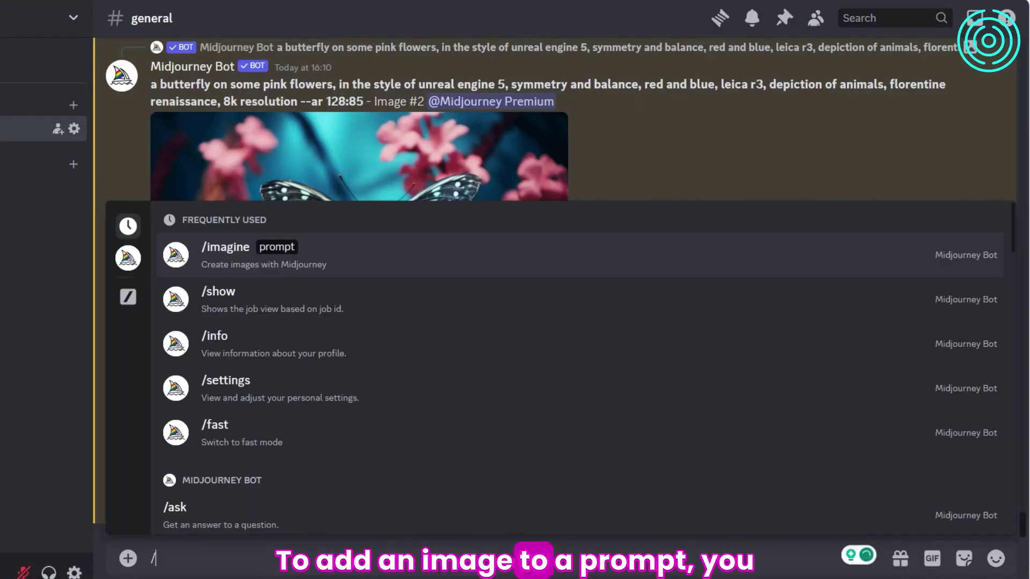
# Start an /imagine prompt and paste in the copied web address of the purple butterfly image from the wallpaper page.
pyautogui.write('i')
pyautogui.press('Tab')
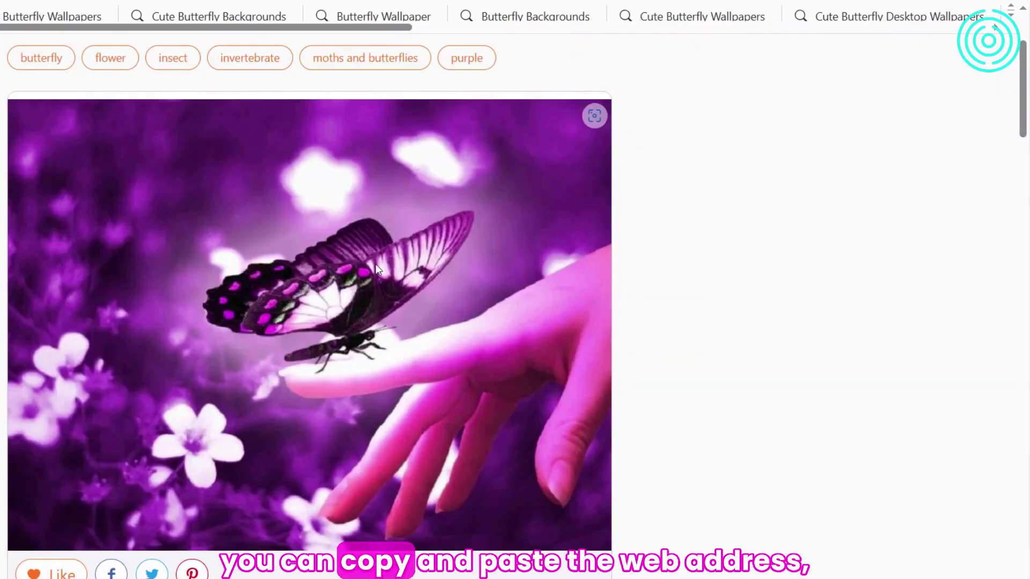
pyautogui.rightClick(377, 269)
pyautogui.click(455, 258)
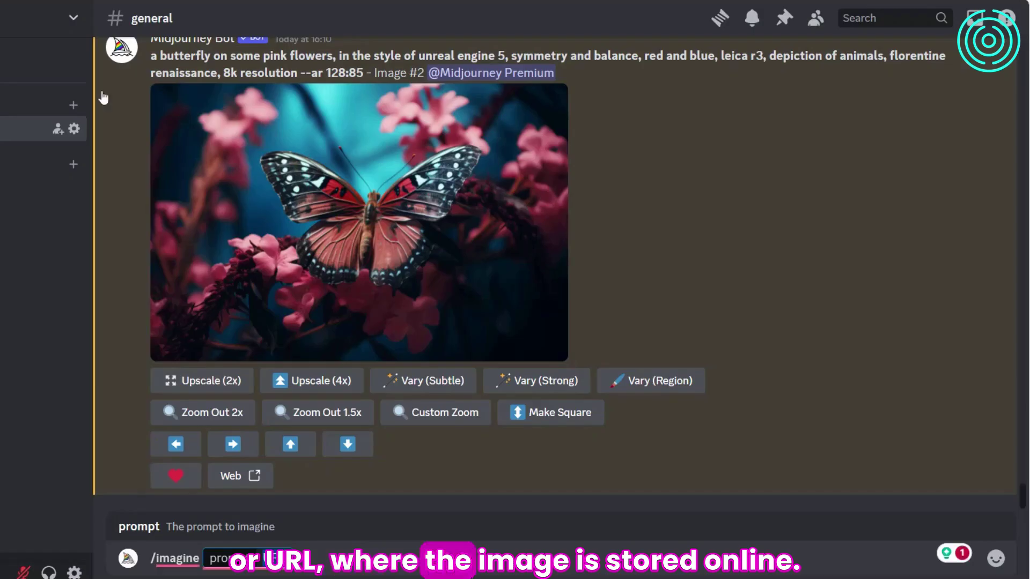
pyautogui.click(288, 558)
pyautogui.hotkey('ctrl', 'v')
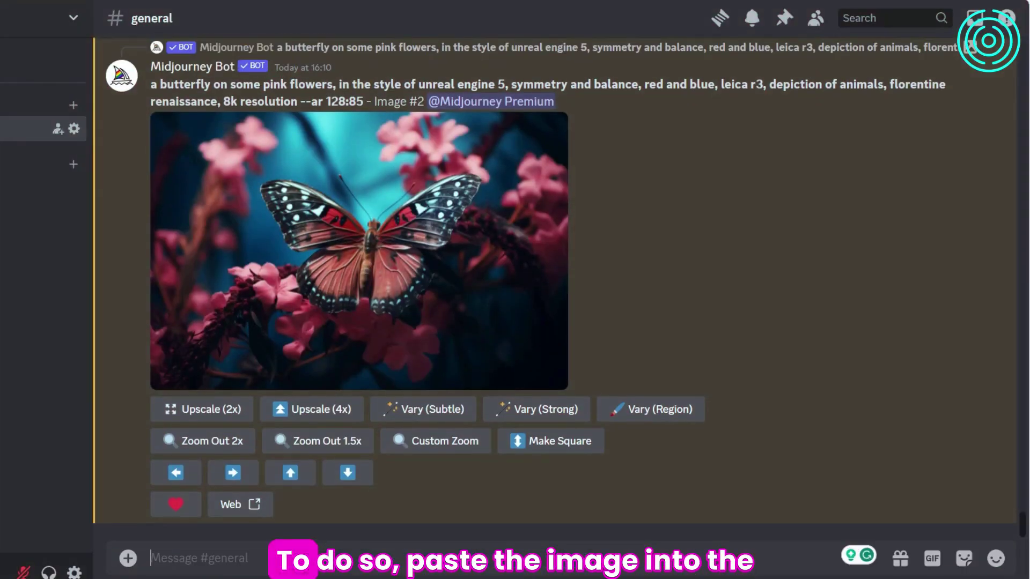
# Upload flowers-3975556_1280.jpg as a message in the general channel and view the posted image enlarged.
pyautogui.click(128, 559)
pyautogui.click(197, 432)
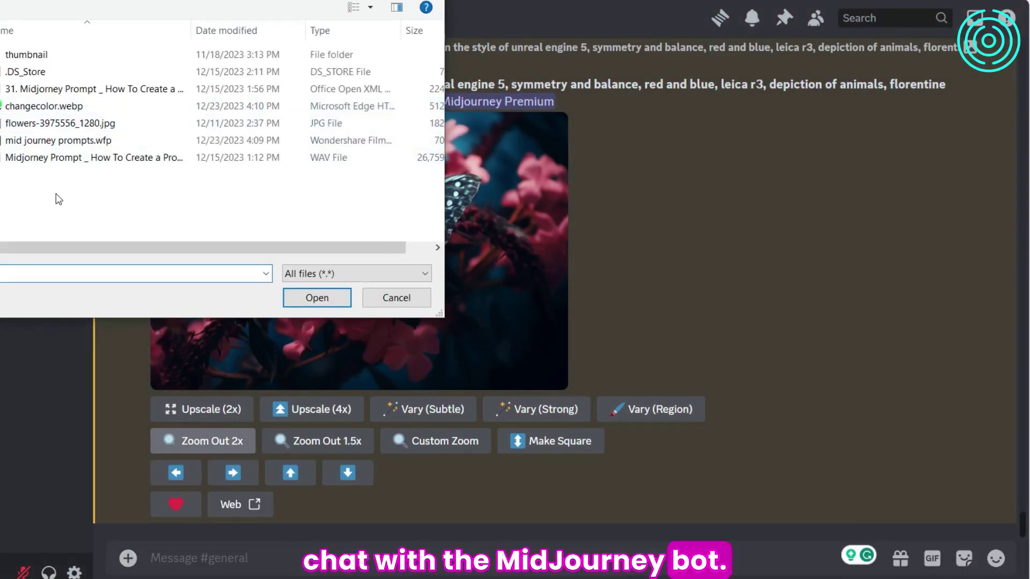
pyautogui.doubleClick(115, 120)
pyautogui.press('Return')
pyautogui.click(370, 495)
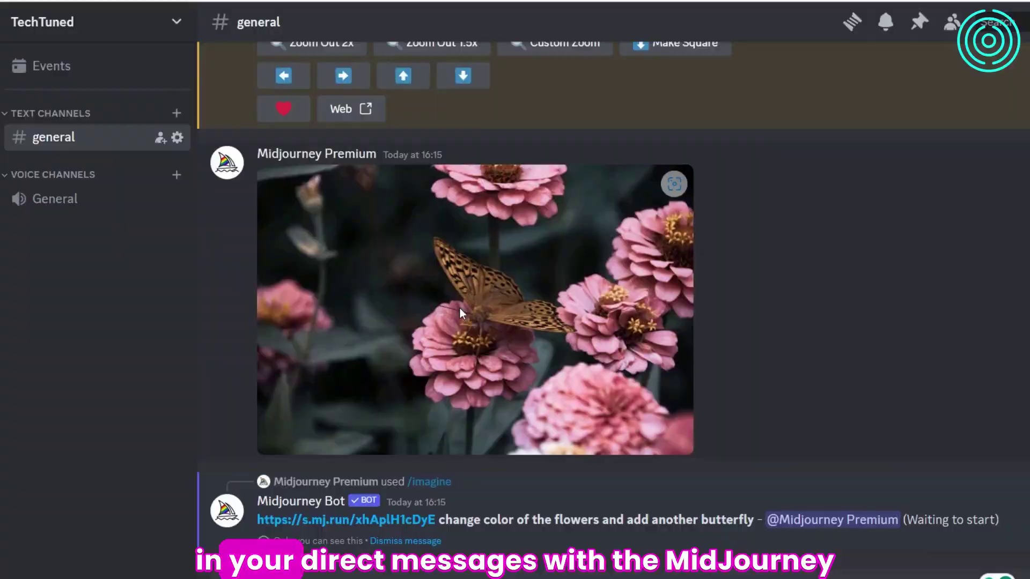
pyautogui.click(462, 312)
pyautogui.click(984, 309)
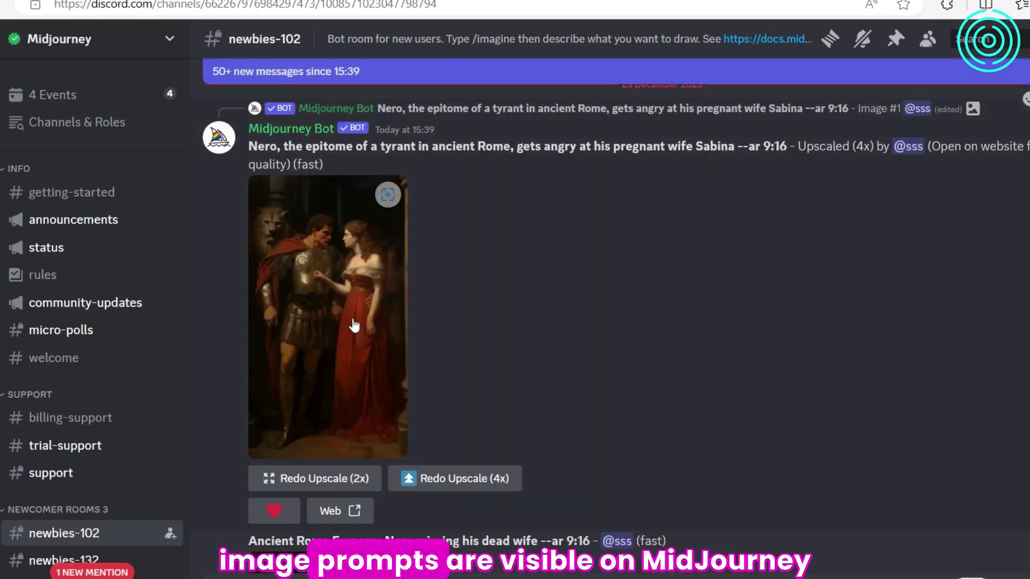
# View the upscaled image of Nero and Sabina in the newbies-102 channel enlarged, then close the preview.
pyautogui.click(353, 320)
pyautogui.click(864, 340)
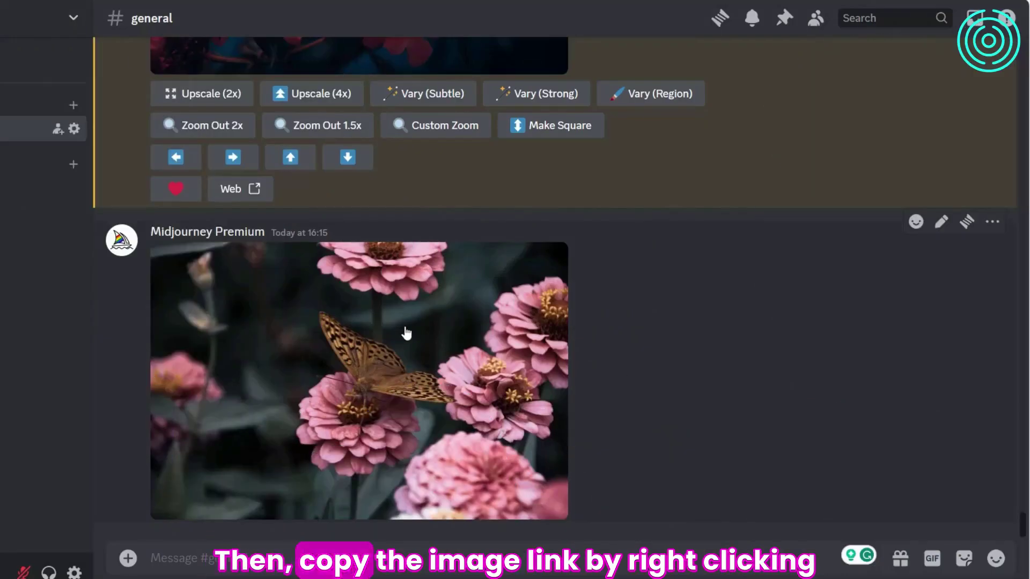
# Copy the image link of the uploaded butterfly and pink flowers picture from its enlarged view in the general channel.
pyautogui.rightClick(404, 329)
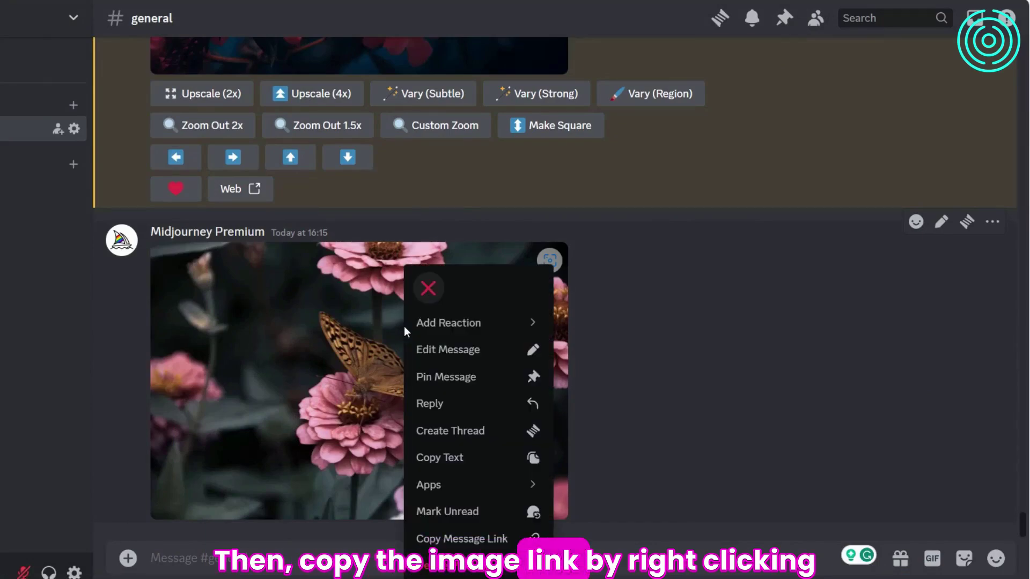
pyautogui.click(341, 356)
pyautogui.rightClick(418, 159)
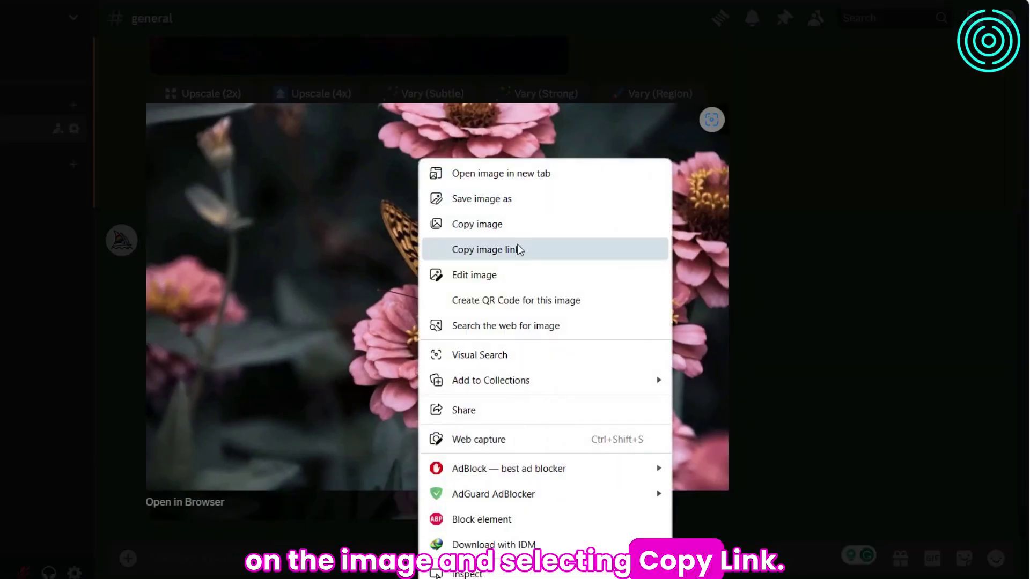
pyautogui.click(517, 246)
pyautogui.click(858, 308)
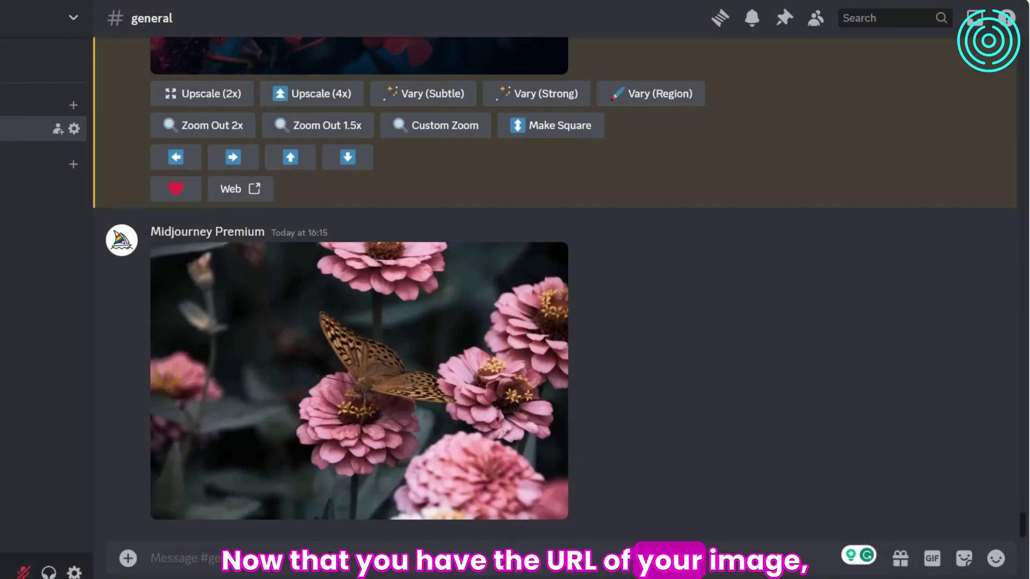
# Create an /imagine prompt from the copied image link plus "change color of the flowers and add another butterfly", and view the upscaled first image enlarged.
pyautogui.write('/ima')
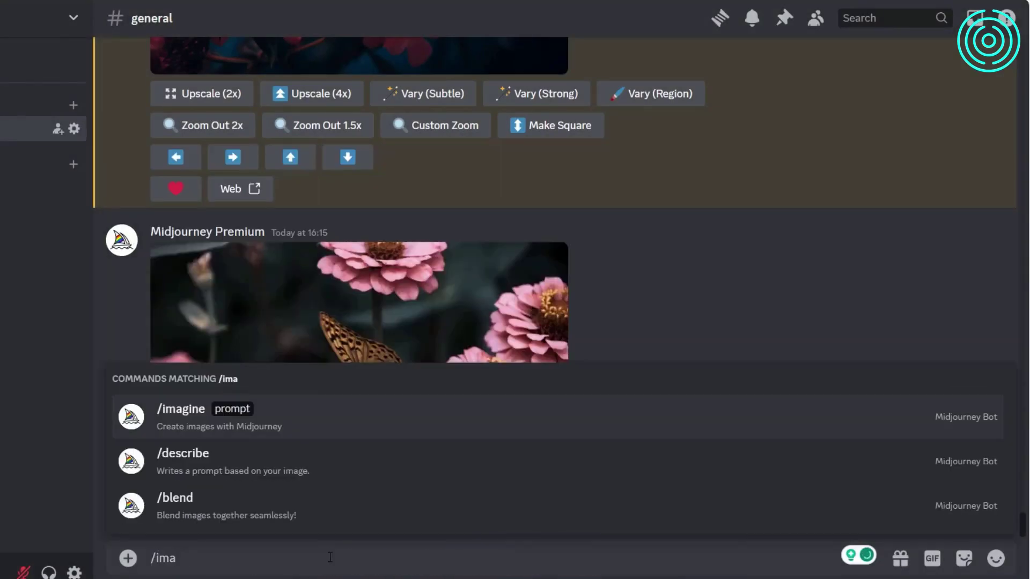
pyautogui.press('Return')
pyautogui.hotkey('ctrl', 'v')
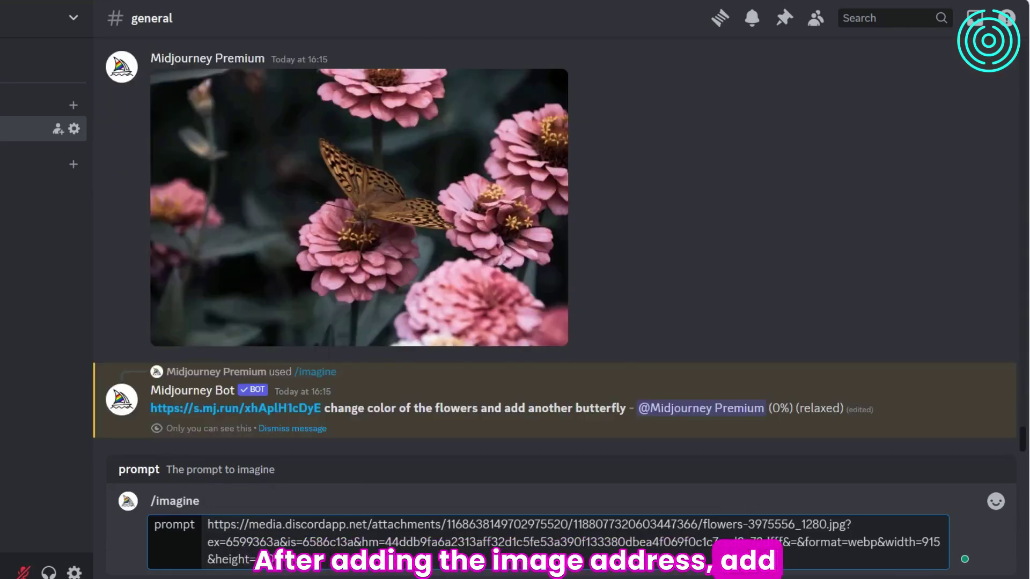
pyautogui.hotkey('ctrl', 'v')
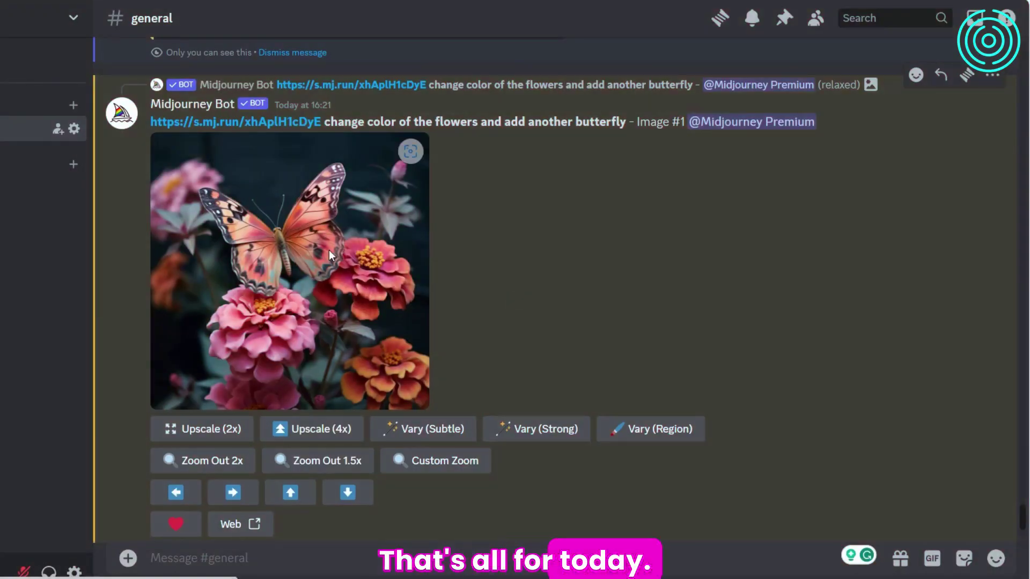
pyautogui.click(329, 250)
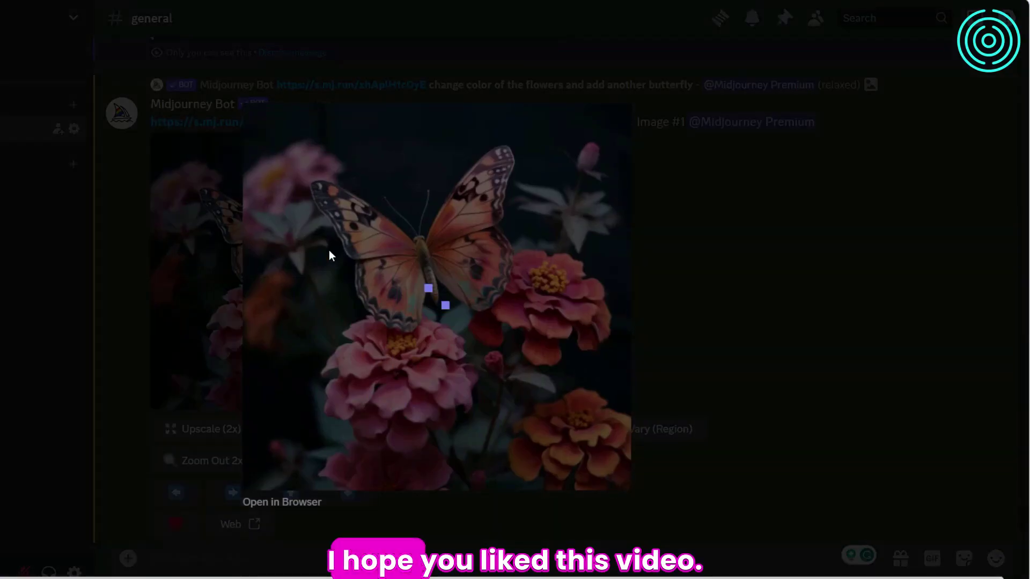